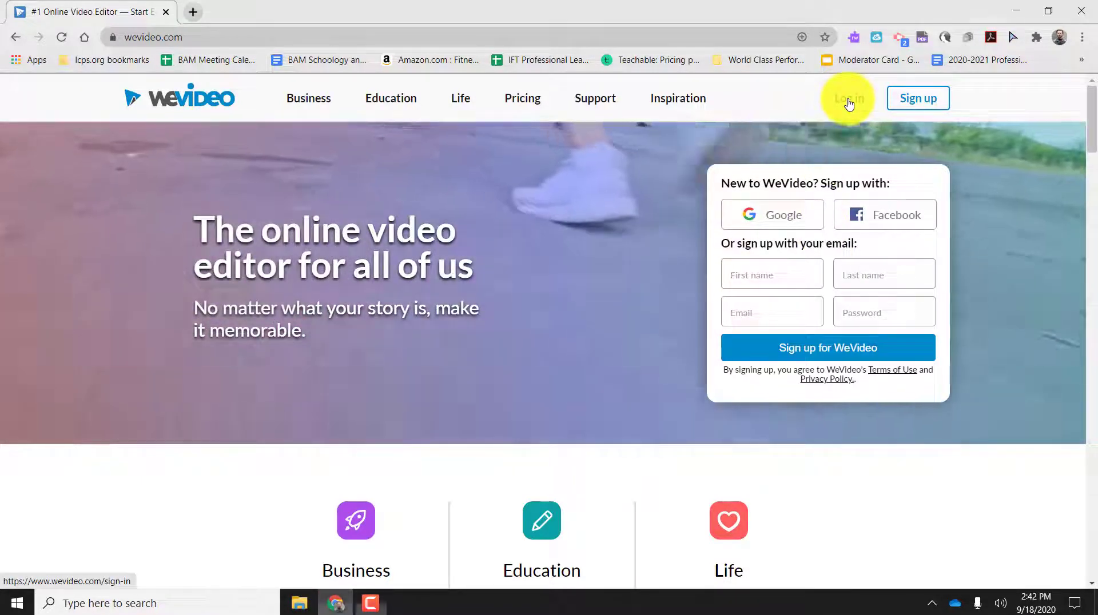
# Step: Sign in to WeVideo with the Google option to reach the dashboard
pyautogui.click(850, 102)
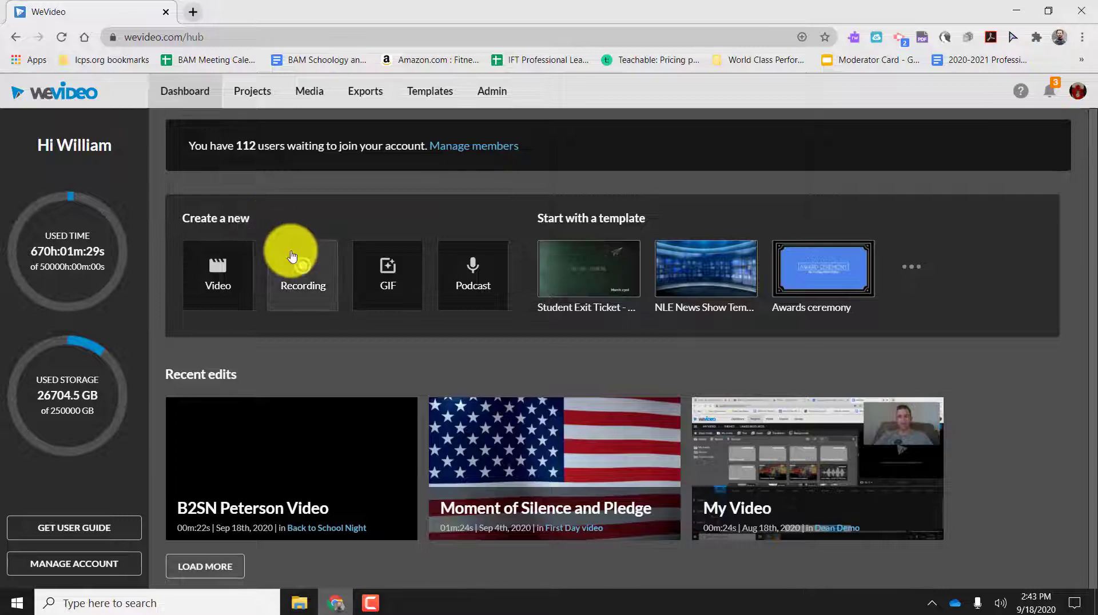
# Step: Start a new Recording from Webcam, saving it into the Back to School Night project
pyautogui.click(302, 279)
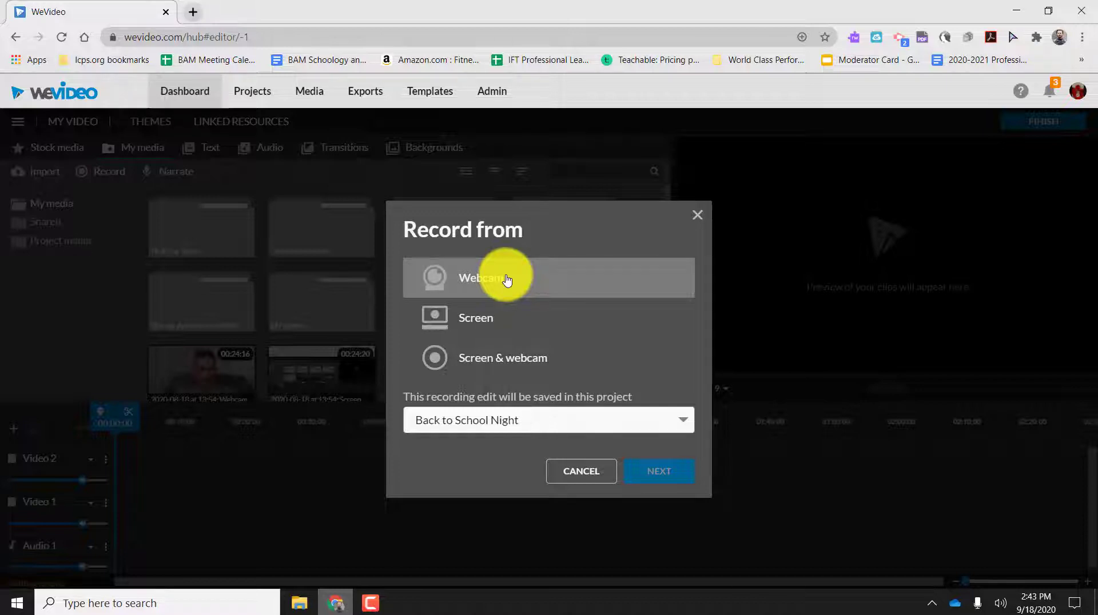
pyautogui.click(506, 279)
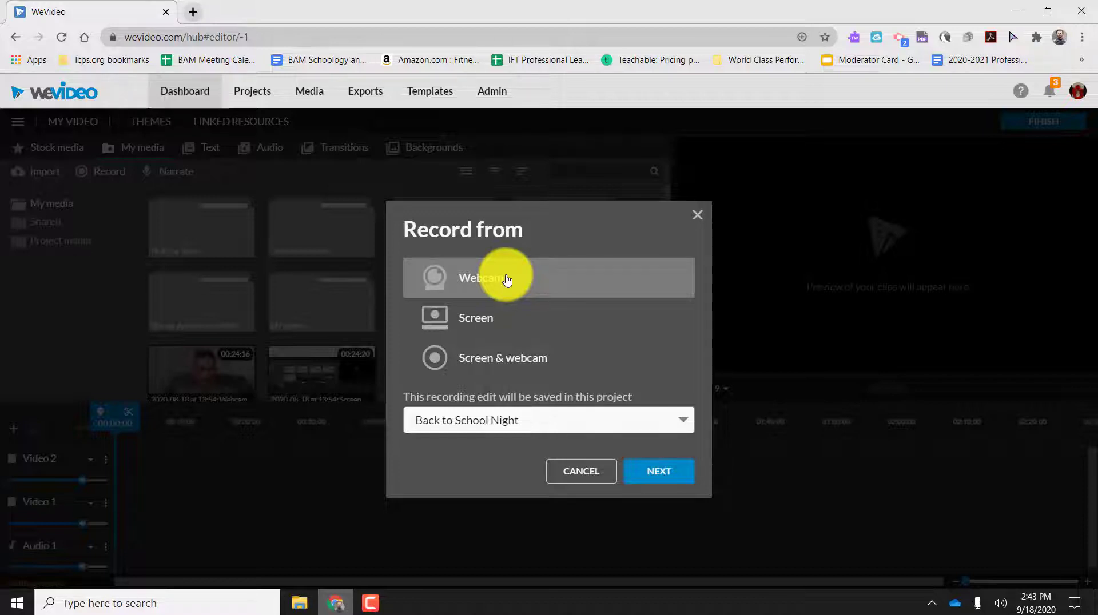
pyautogui.click(477, 427)
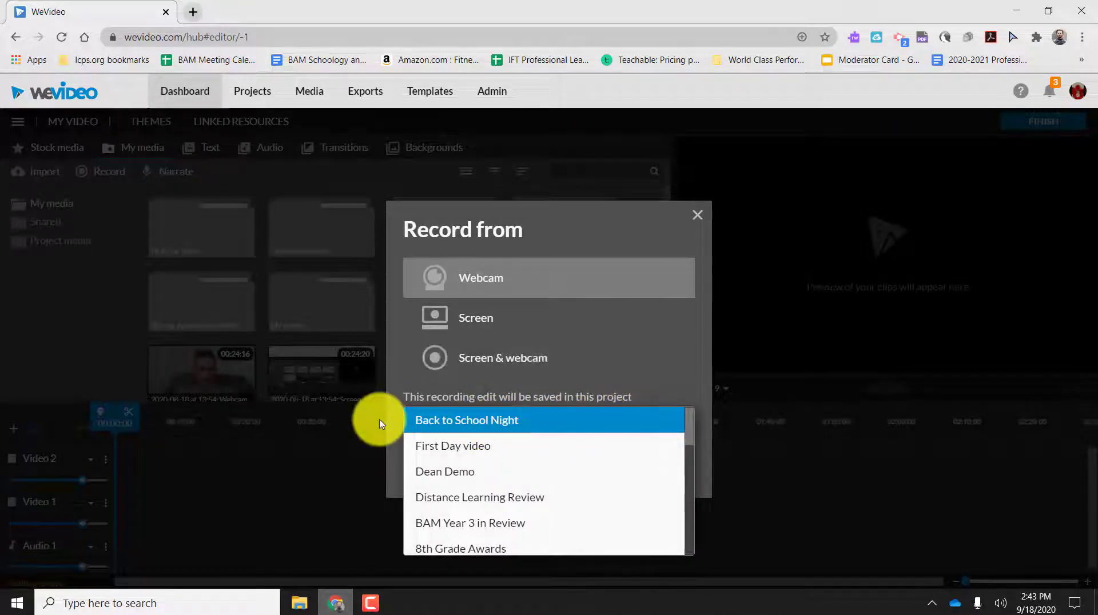
pyautogui.click(431, 423)
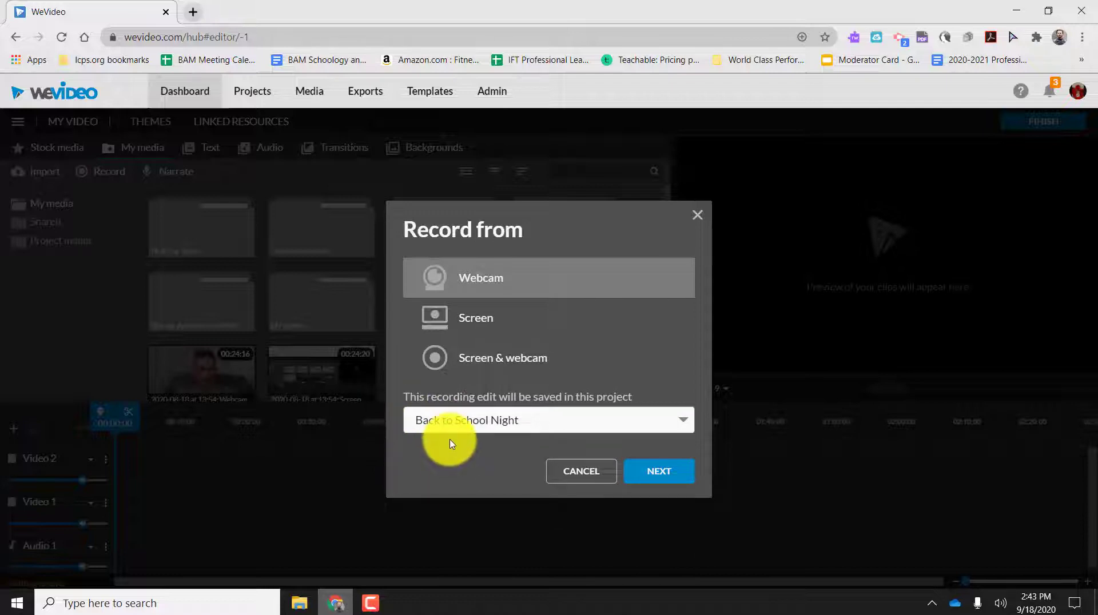
# Step: Start recording the webcam welcome message, running about 32 seconds
pyautogui.click(677, 480)
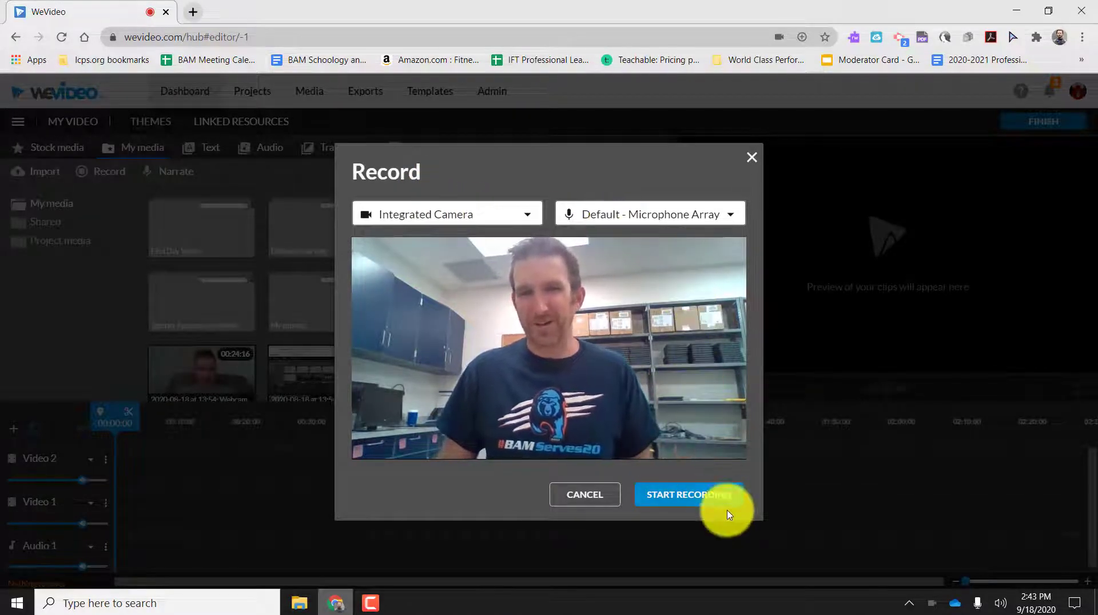
pyautogui.click(715, 494)
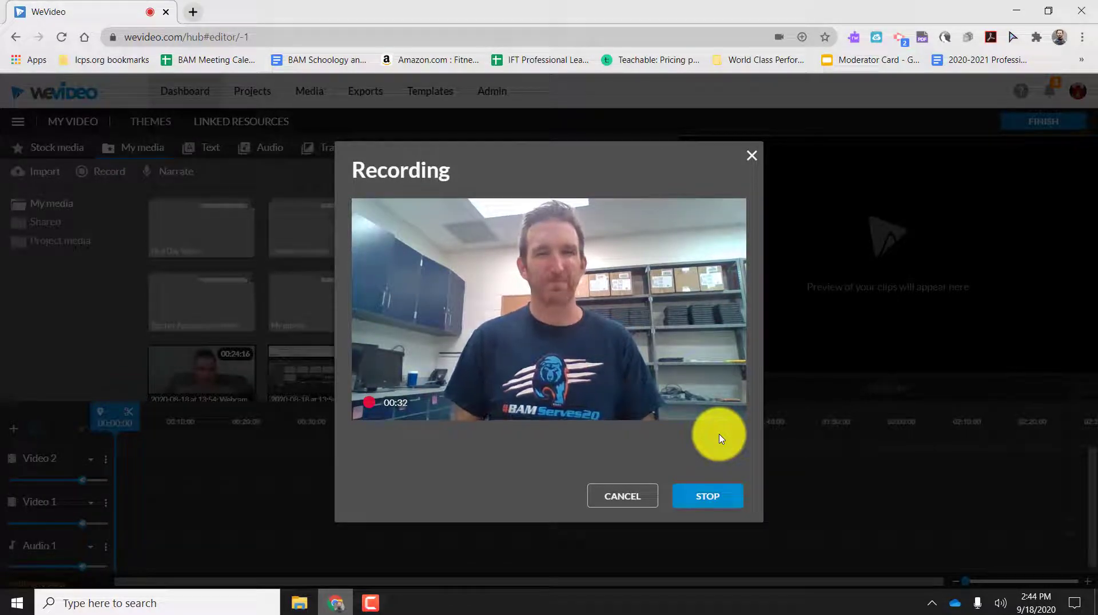
# Step: Stop the 33-second webcam recording, preview it, and save it onto Video 1
pyautogui.click(711, 498)
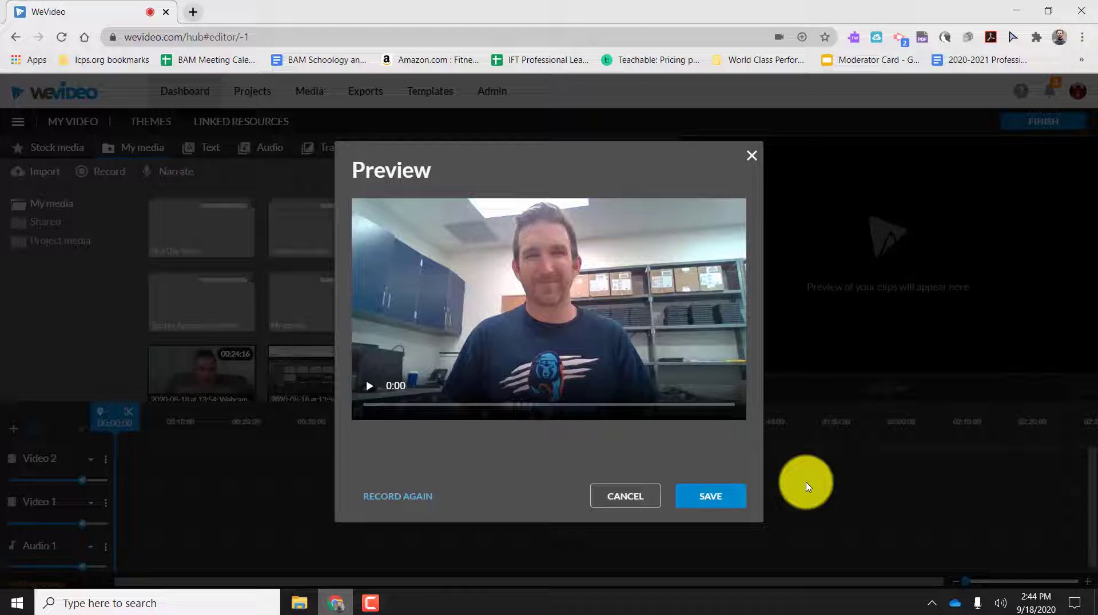
pyautogui.click(368, 392)
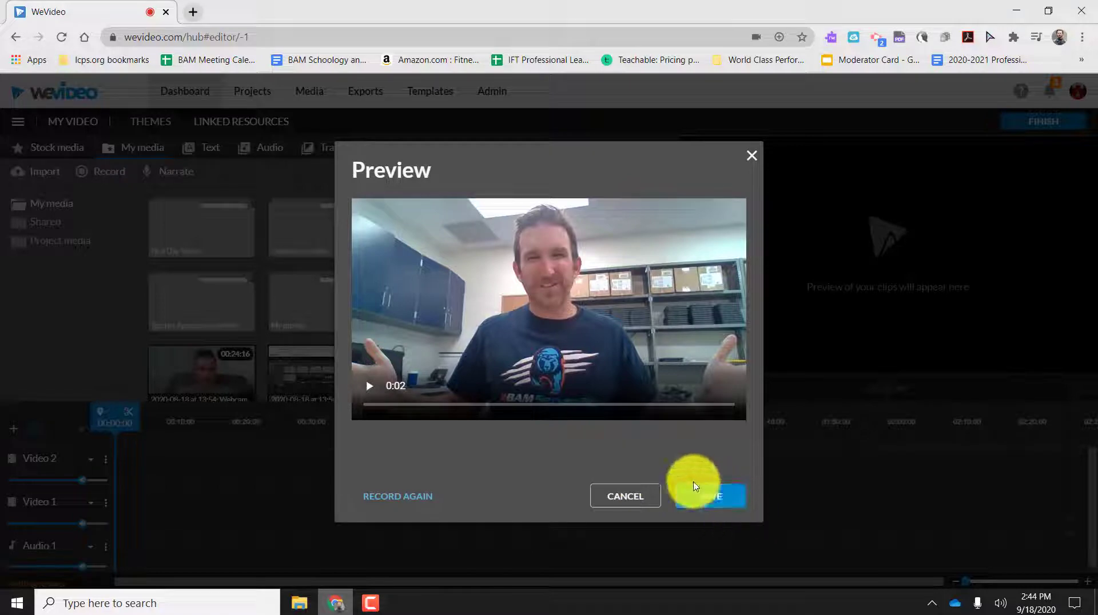
pyautogui.click(709, 494)
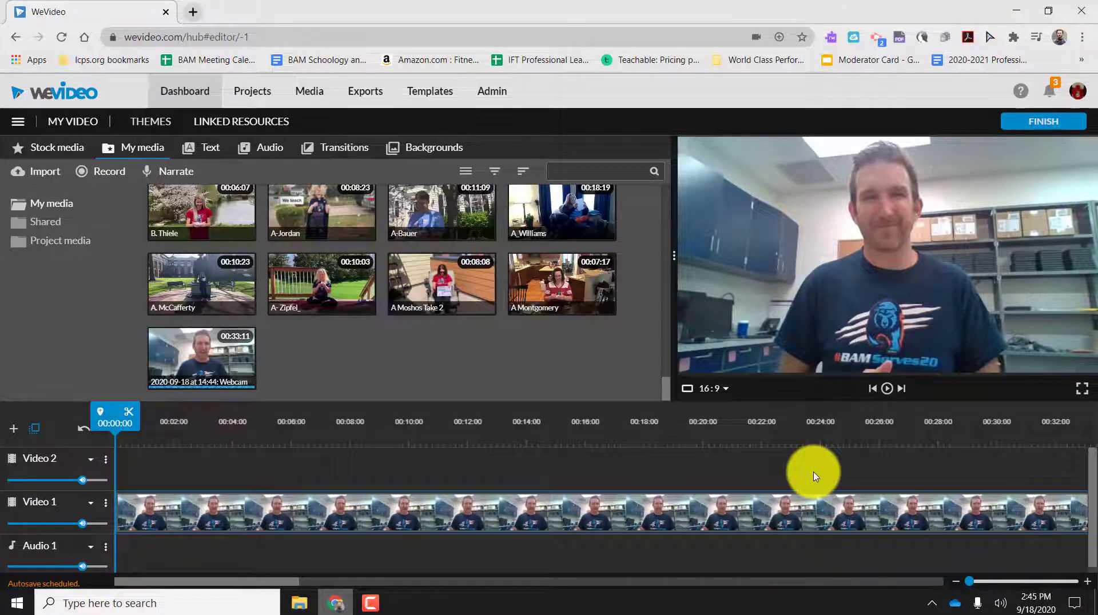
# Step: Try to finish the edit and dismiss the Please wait import notice
pyautogui.click(1029, 125)
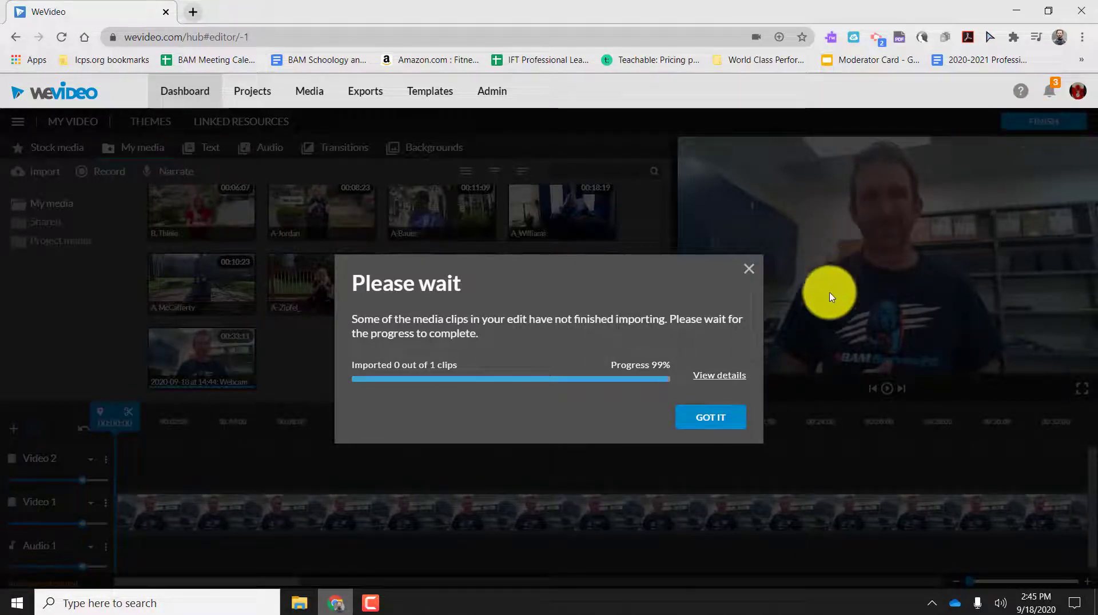
pyautogui.click(712, 418)
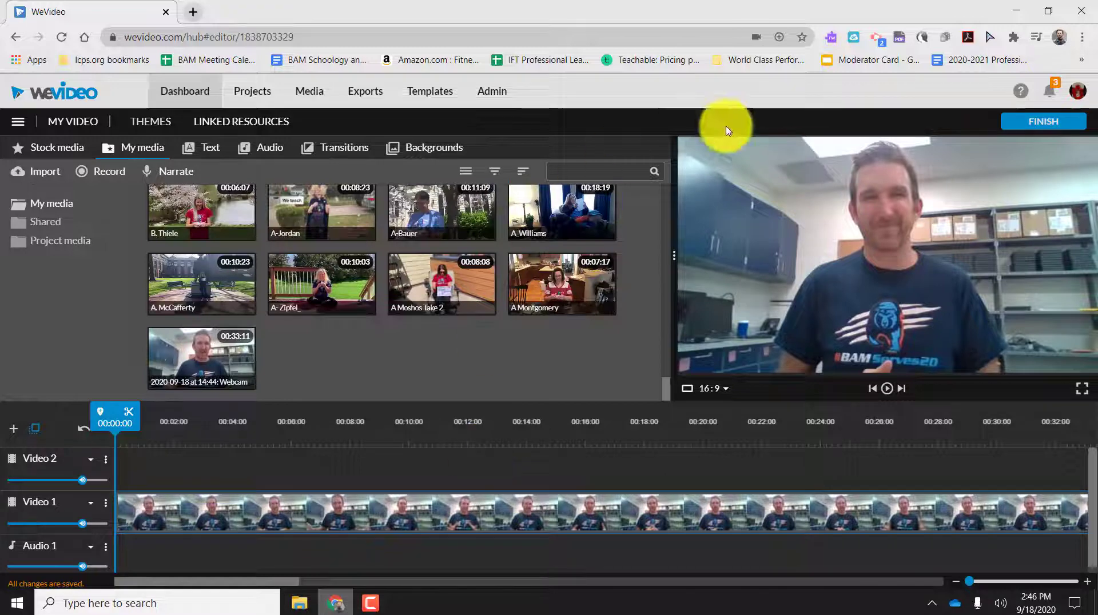
# Step: Title the export 'Back to School Night Peterson' and export it in HD 1280x720
pyautogui.click(1024, 127)
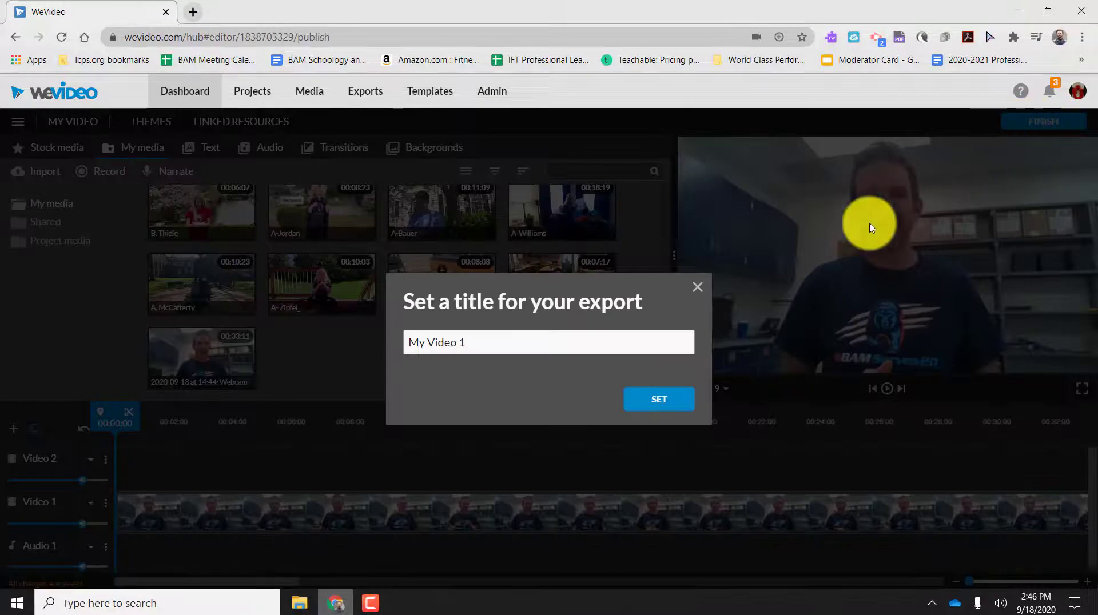
pyautogui.moveTo(494, 337); pyautogui.dragTo(326, 367)
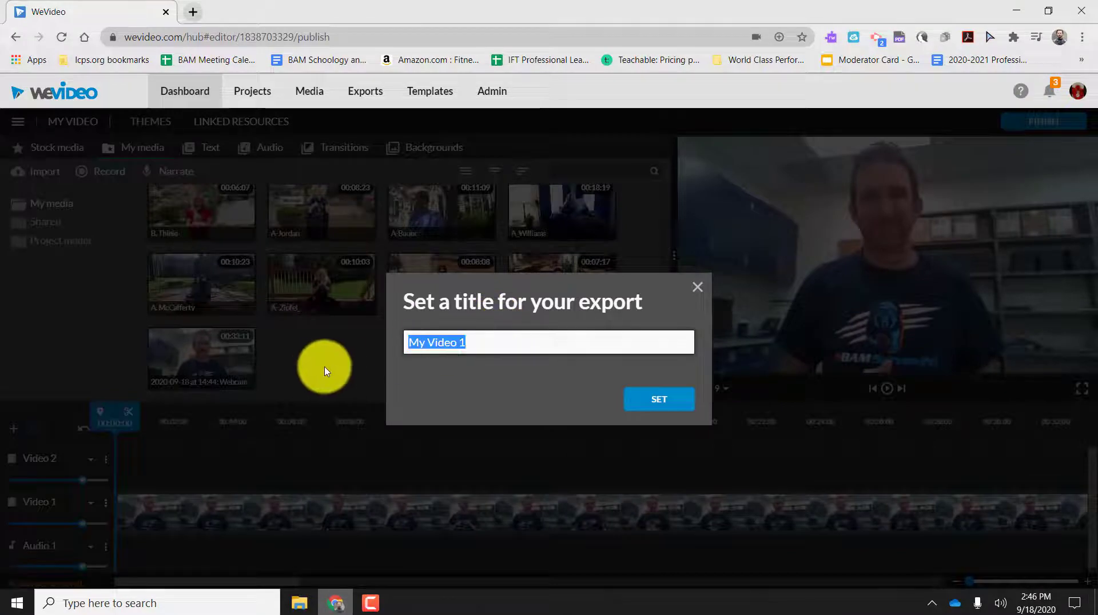
pyautogui.write('Back to School Night Peterson')
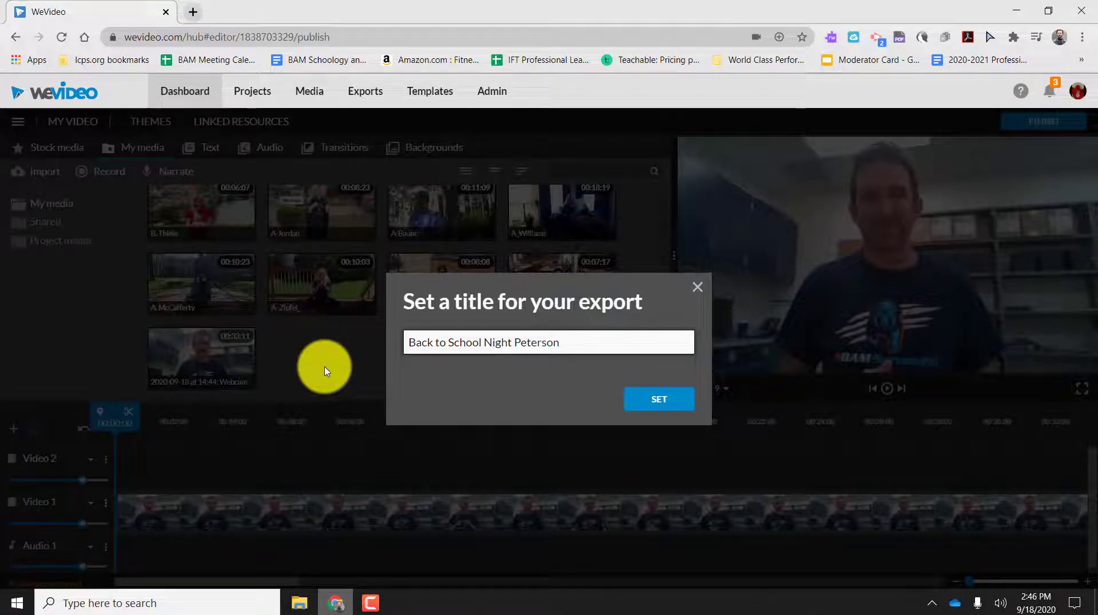
pyautogui.click(647, 402)
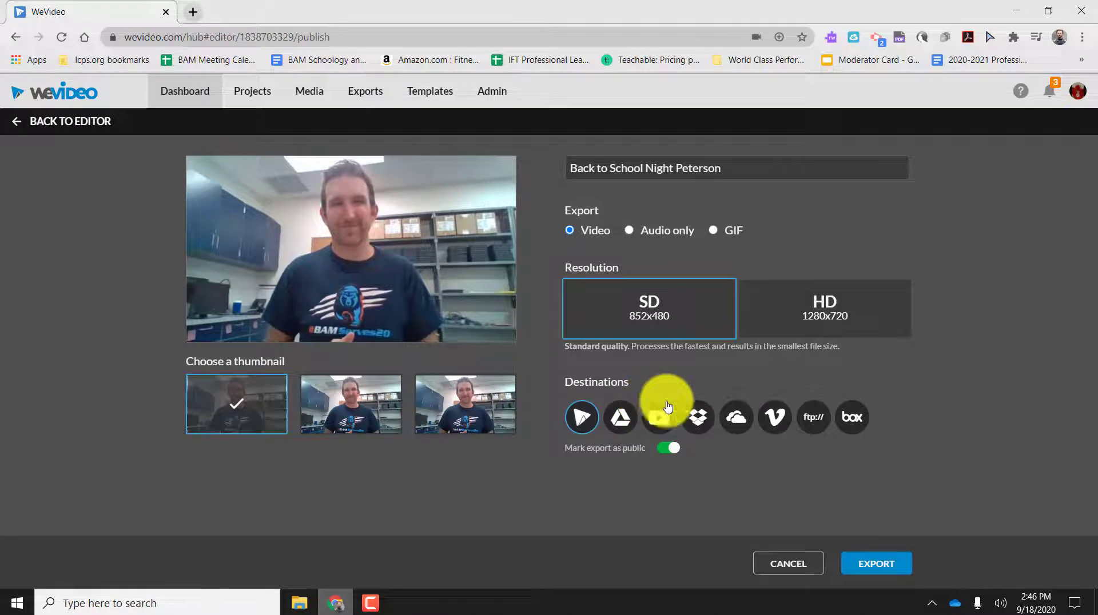
pyautogui.click(809, 326)
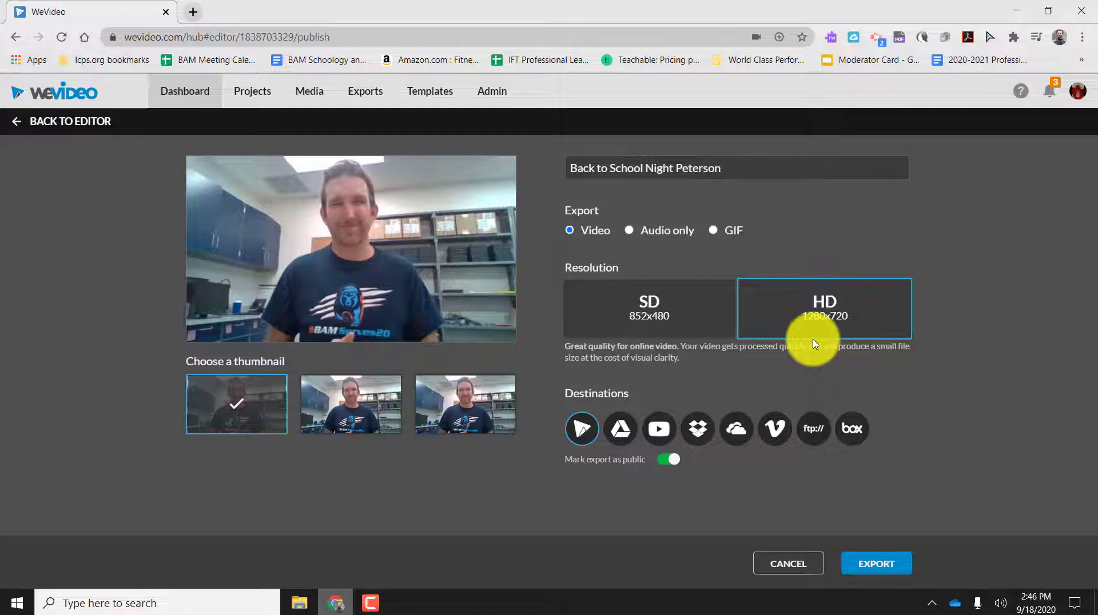
pyautogui.click(879, 565)
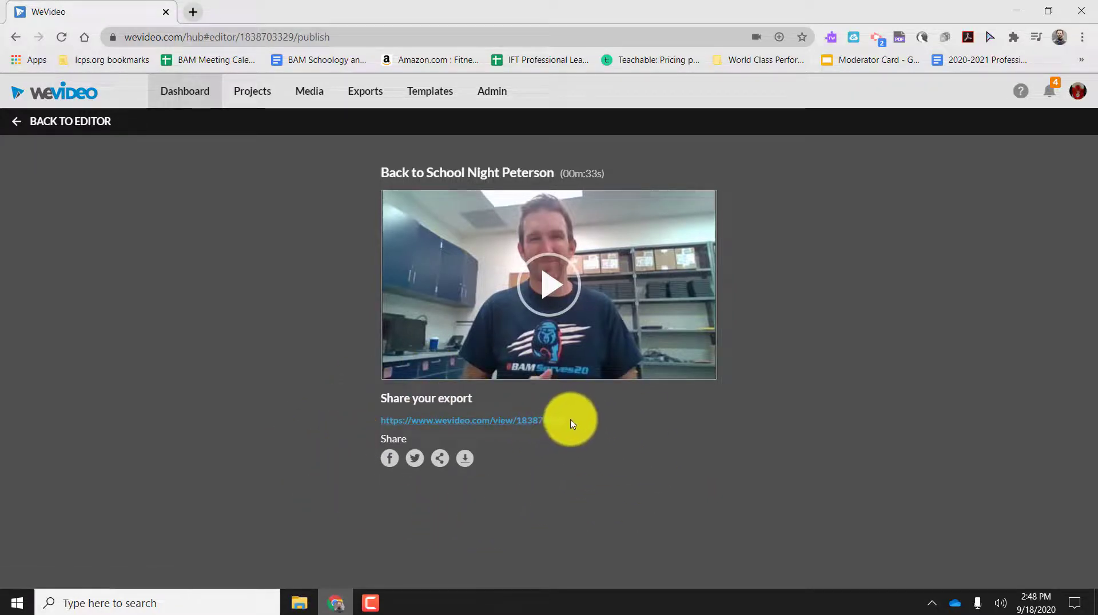
# Step: Select the finished export's shareable view link for copying
pyautogui.moveTo(571, 423); pyautogui.dragTo(372, 430)
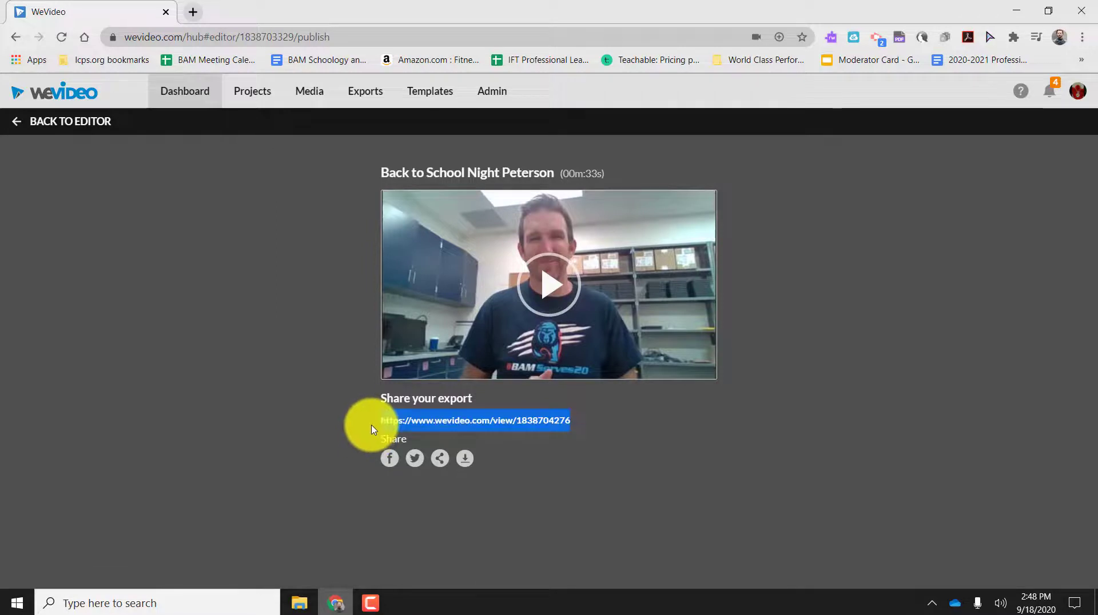